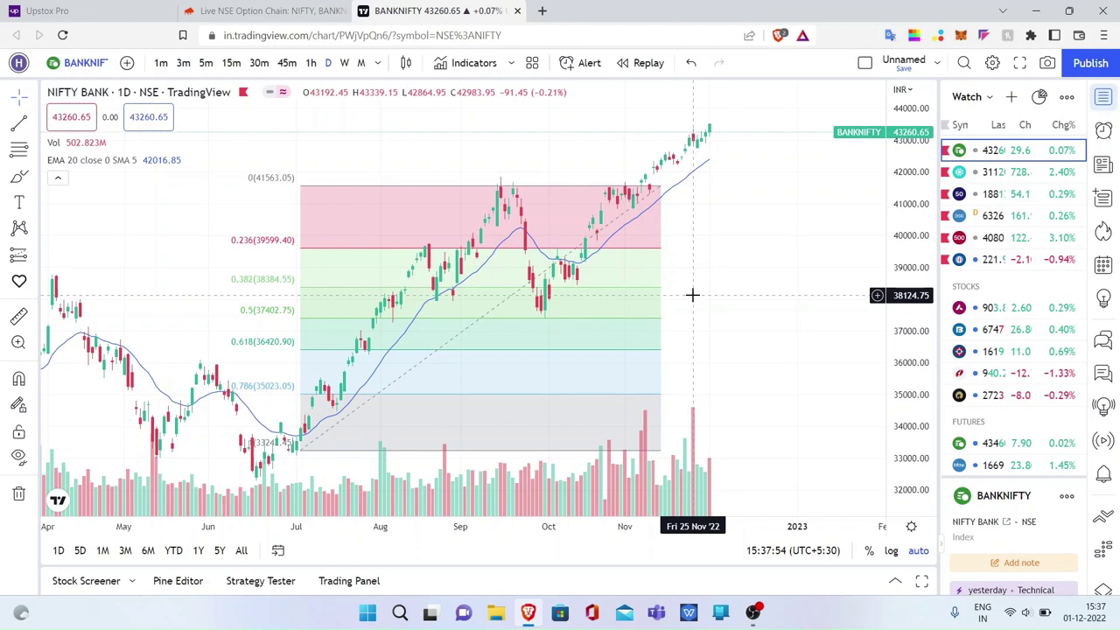
# Move down the watchlist from BANKNIFTY to the NIFTY row to show the Nifty 50 chart.
pyautogui.press('Down')
pyautogui.press('Down')
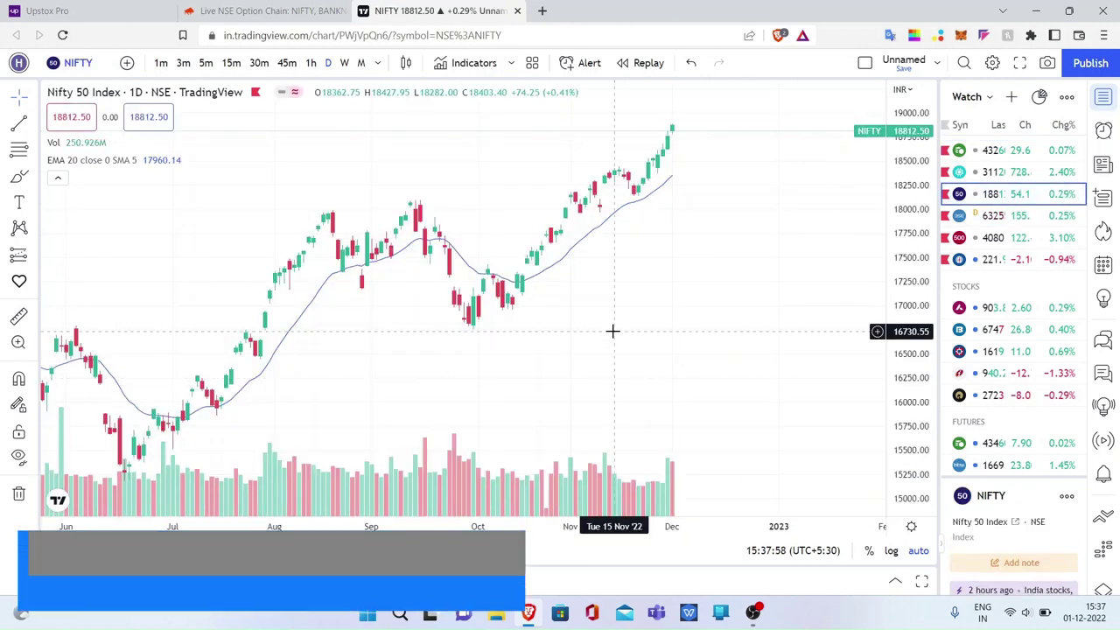
# View Nifty on 5-minute candles, panning and zooming toward the recent bars.
pyautogui.scroll(2, 613, 331)
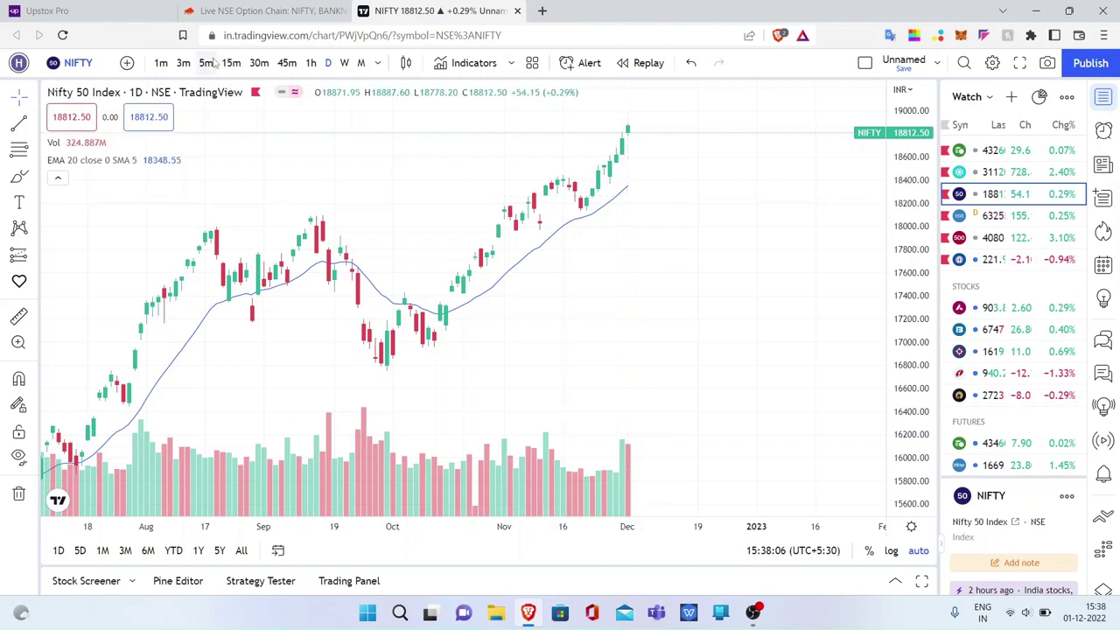
pyautogui.click(208, 62)
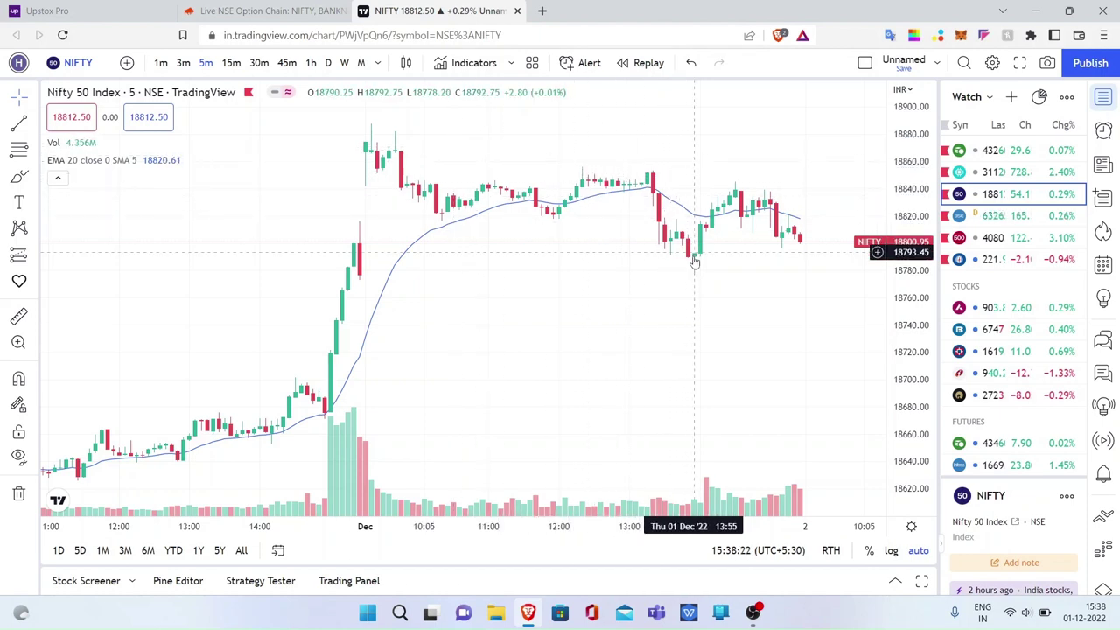
pyautogui.moveTo(588, 219); pyautogui.dragTo(545, 170)
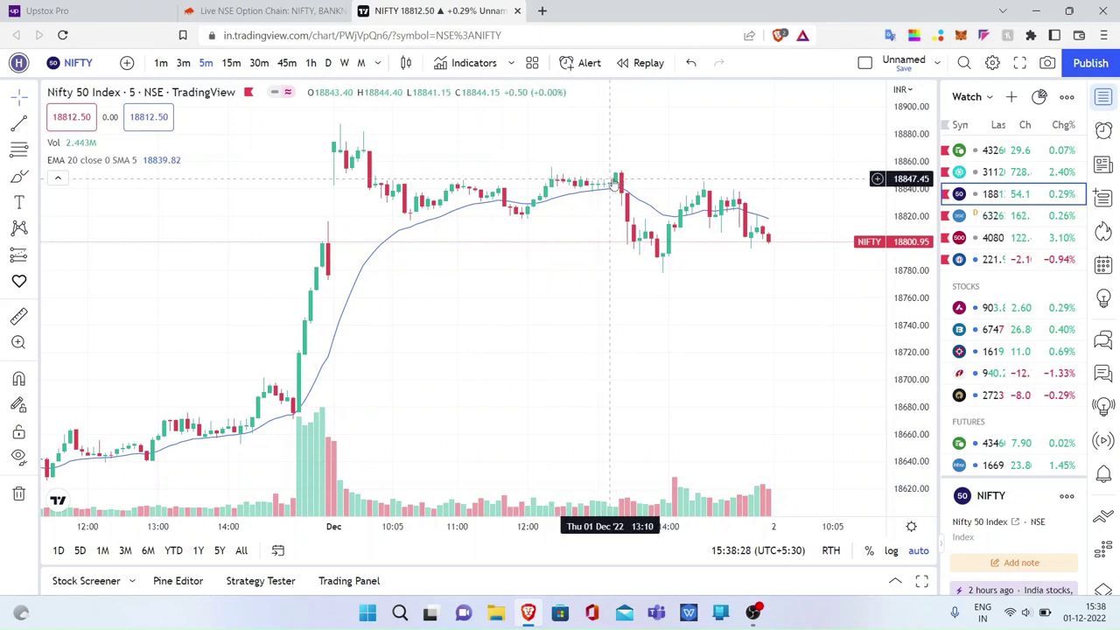
pyautogui.scroll(2, 554, 170)
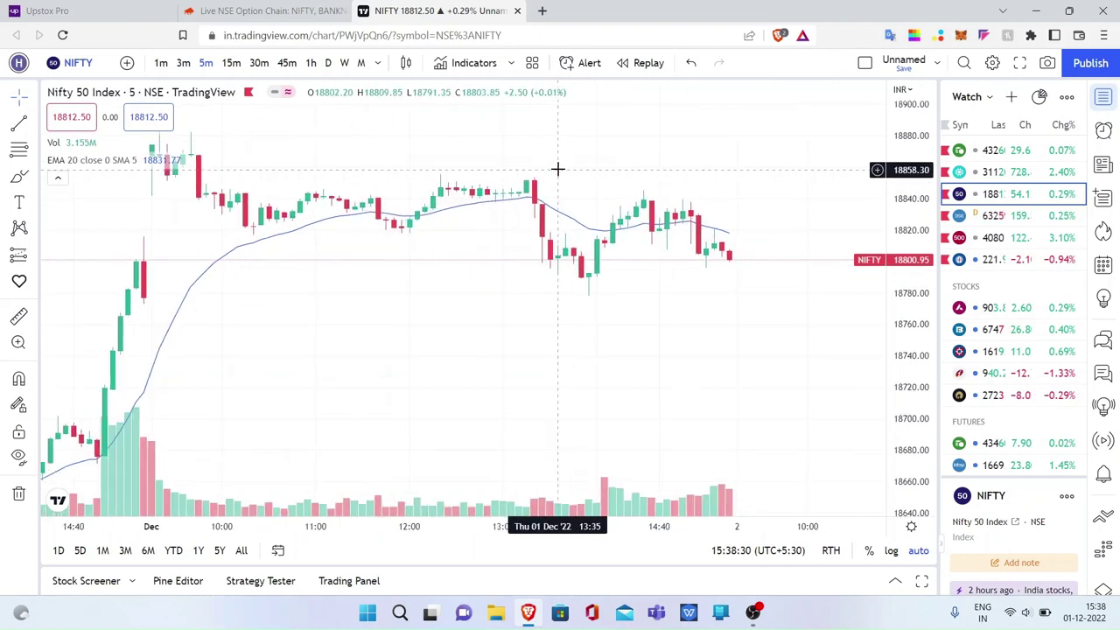
pyautogui.scroll(1, 557, 168)
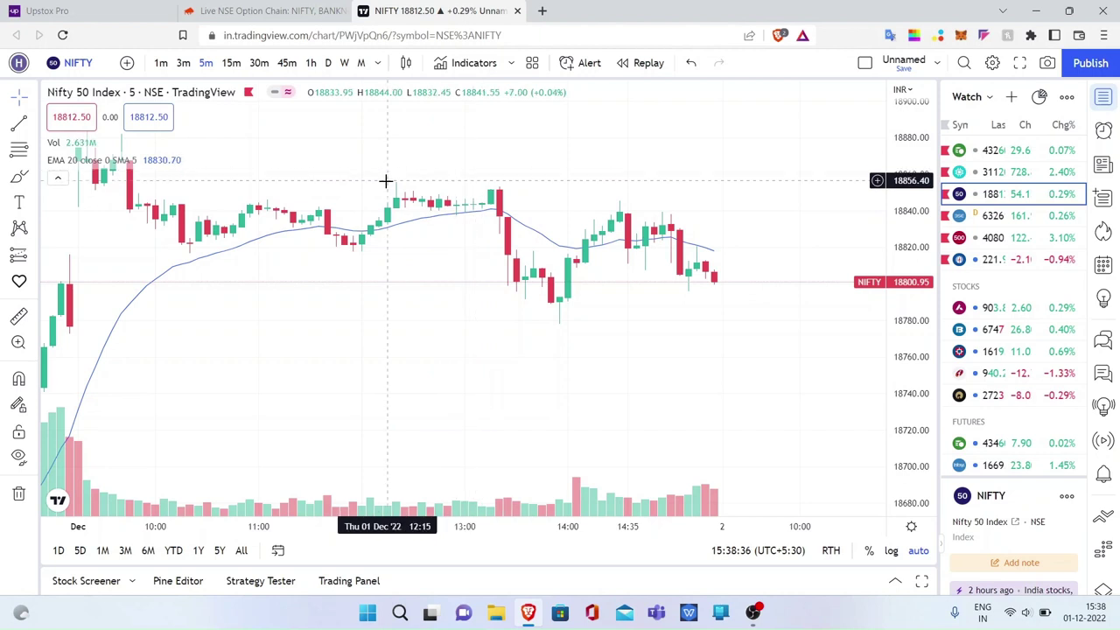
pyautogui.scroll(-2, 516, 201)
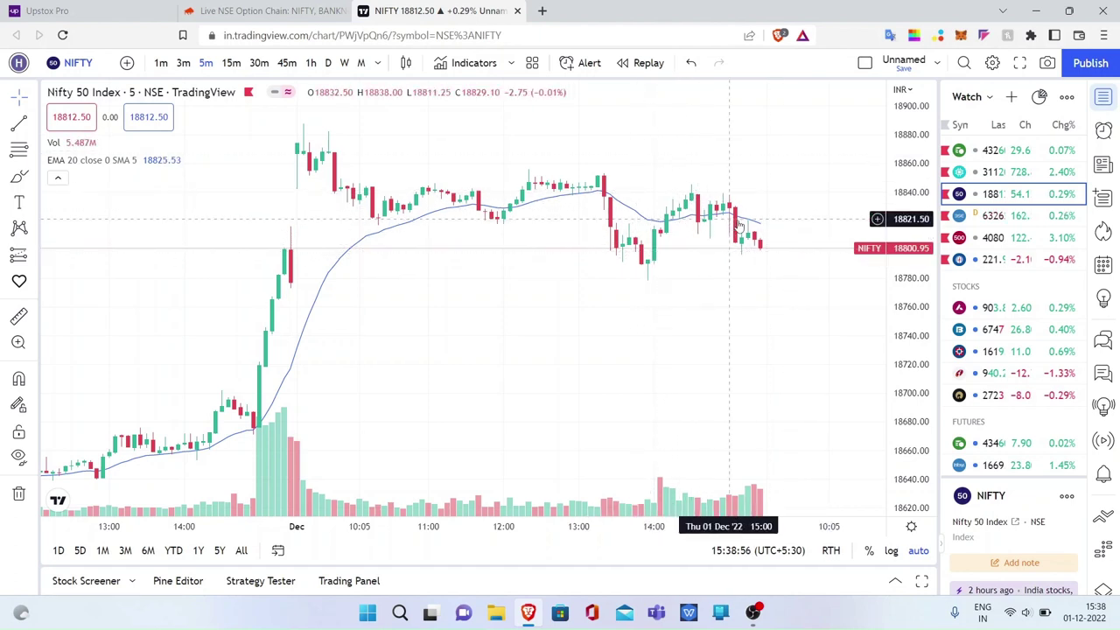
# Check Nifty on 15-minute candles, then show Bank Nifty on the 5-minute timeframe.
pyautogui.click(233, 68)
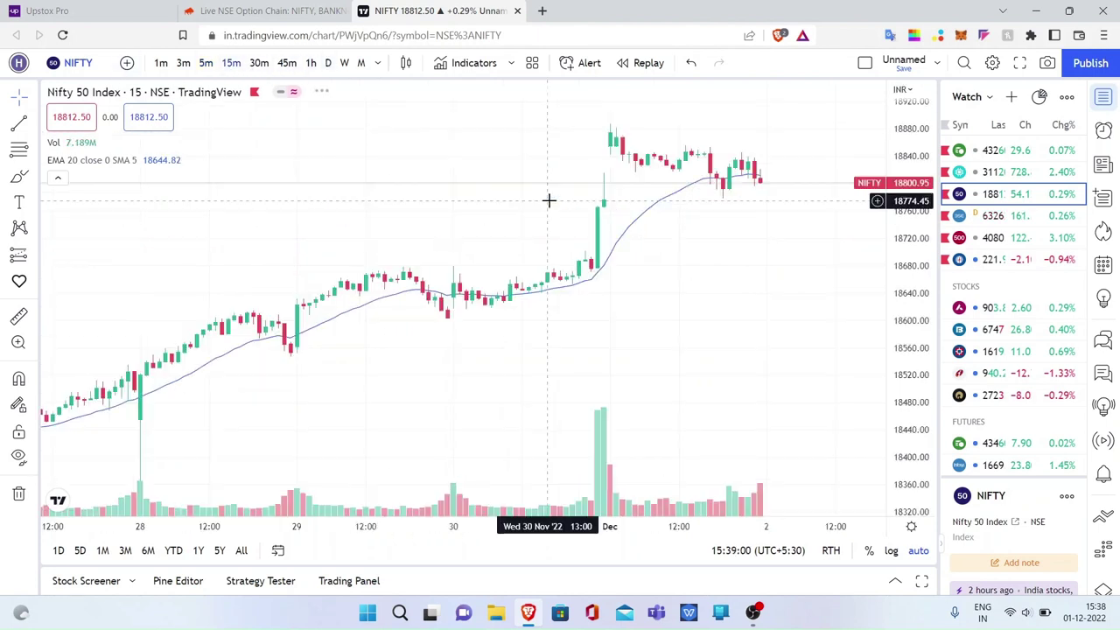
pyautogui.scroll(1, 739, 237)
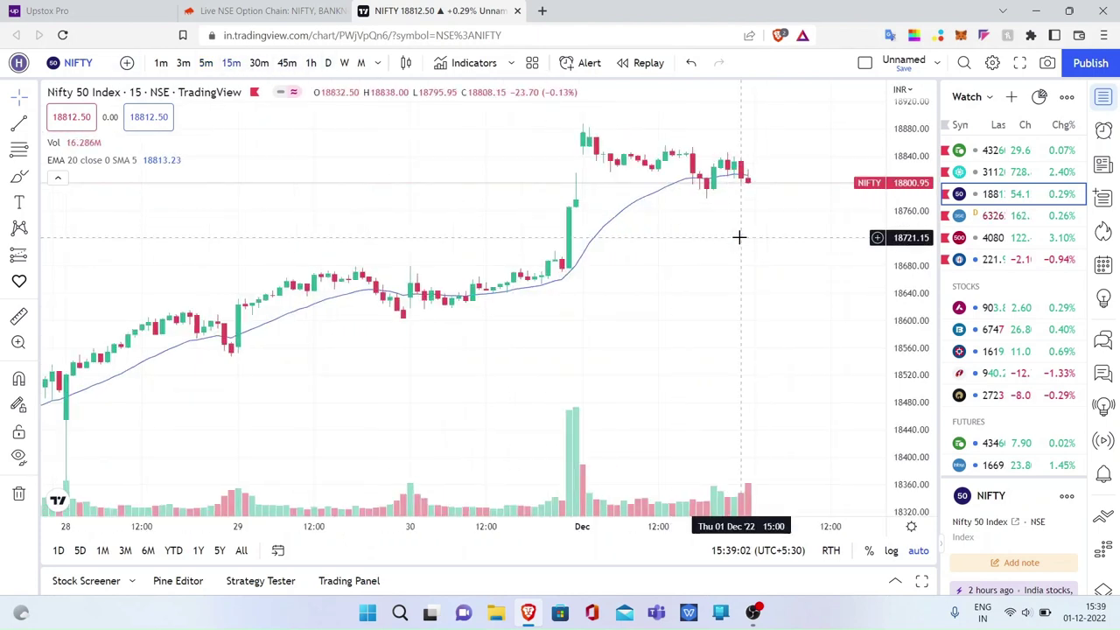
pyautogui.click(989, 150)
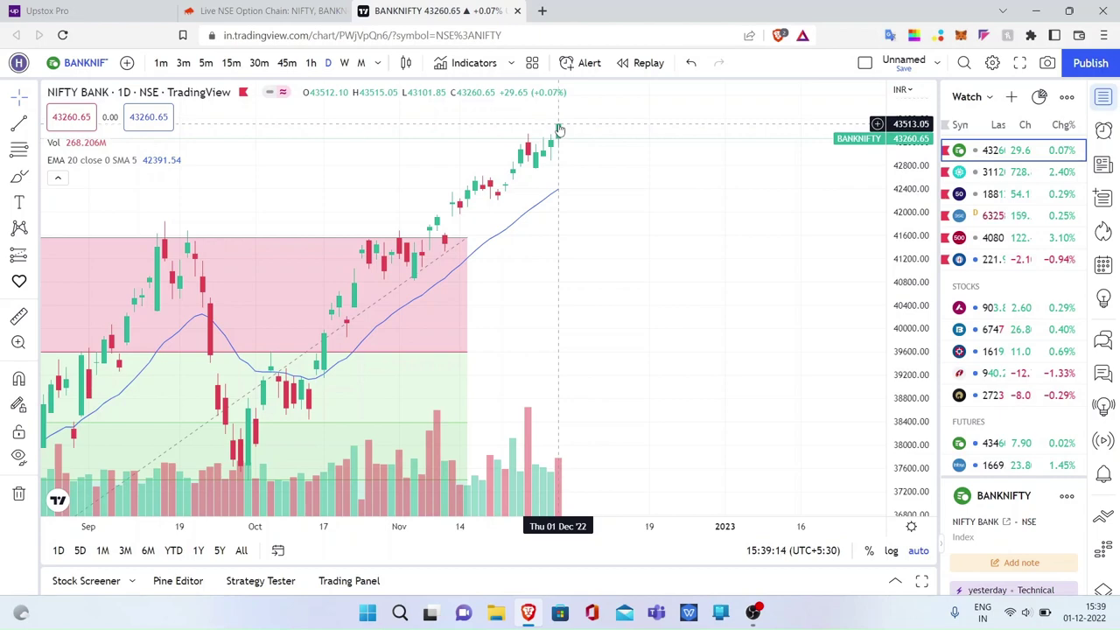
pyautogui.click(205, 62)
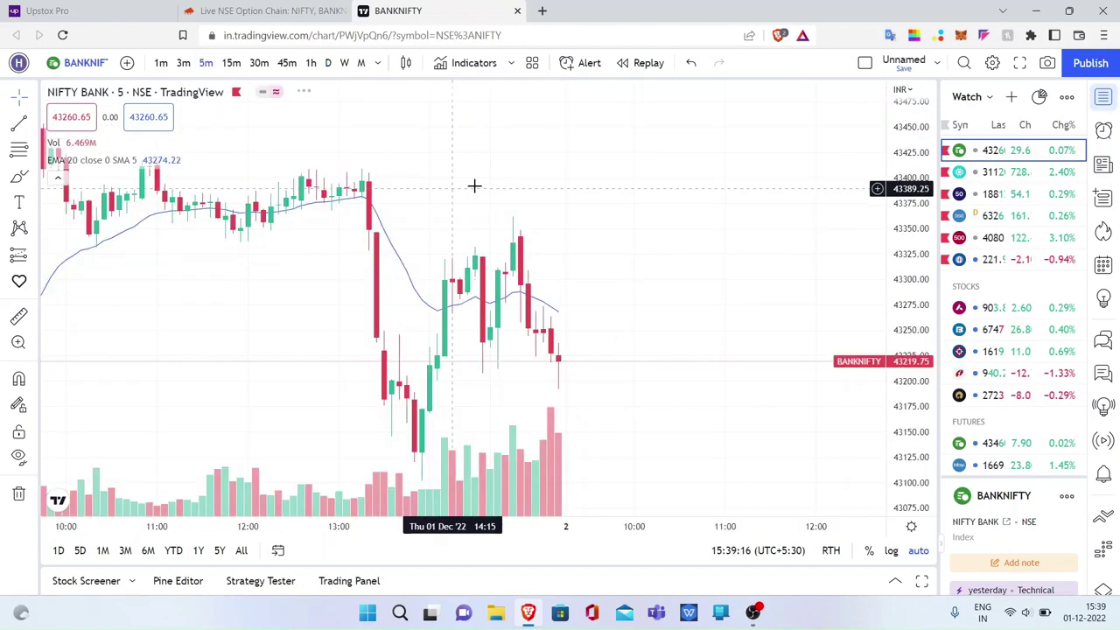
# Zoom out the 5-minute chart and switch Bank Nifty to the D (daily) interval.
pyautogui.scroll(-3, 477, 180)
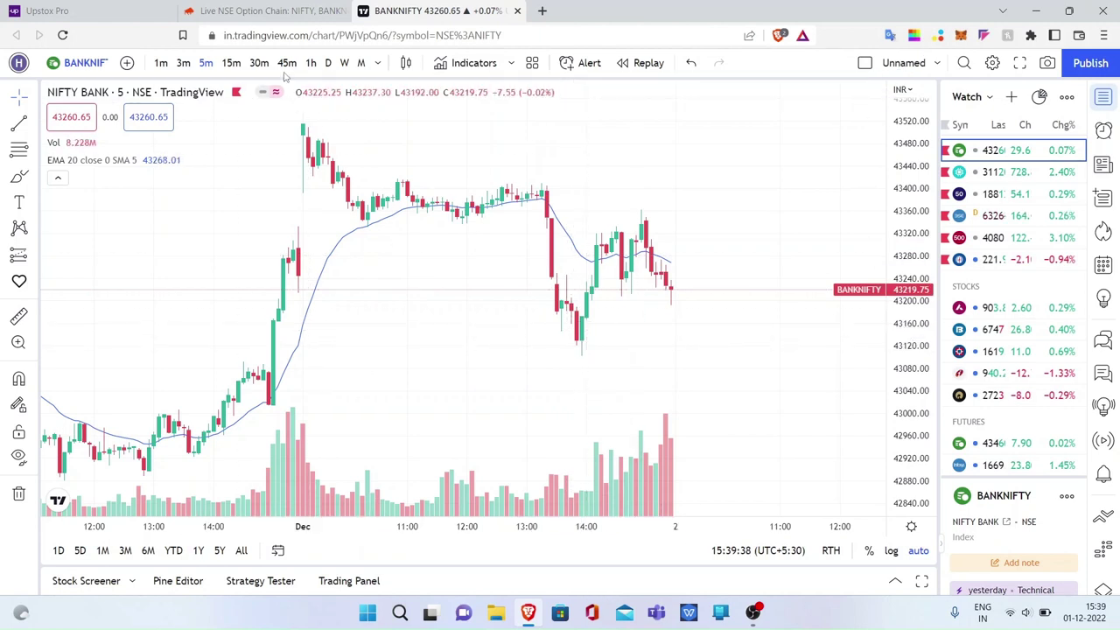
pyautogui.click(328, 63)
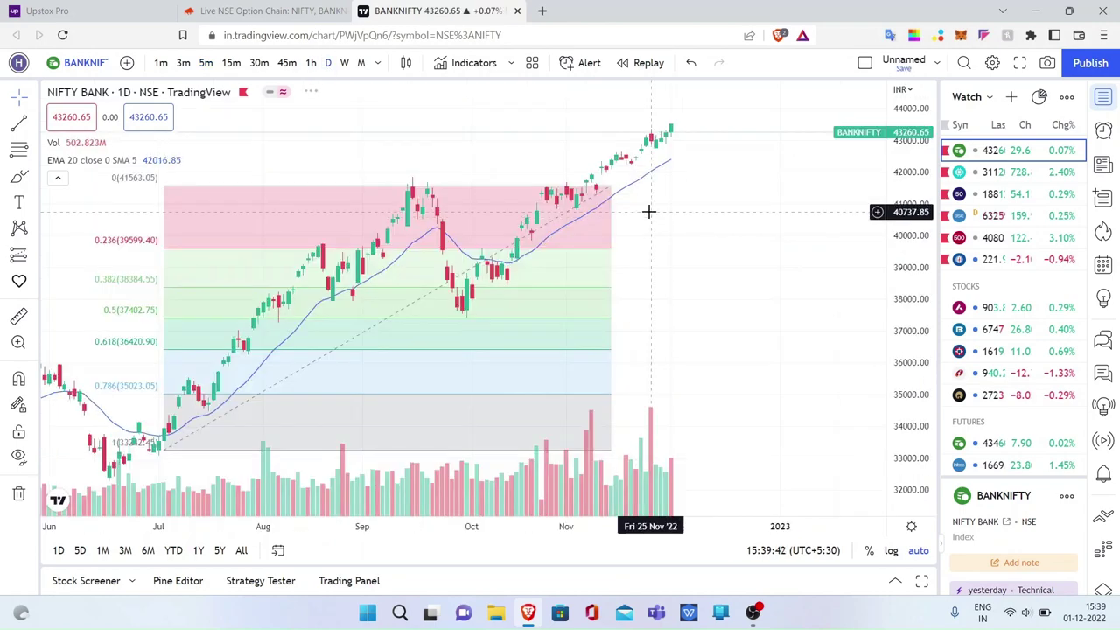
# Pan the daily chart to earlier months and select the Brush drawing tool.
pyautogui.hscroll(-5, 712, 243)
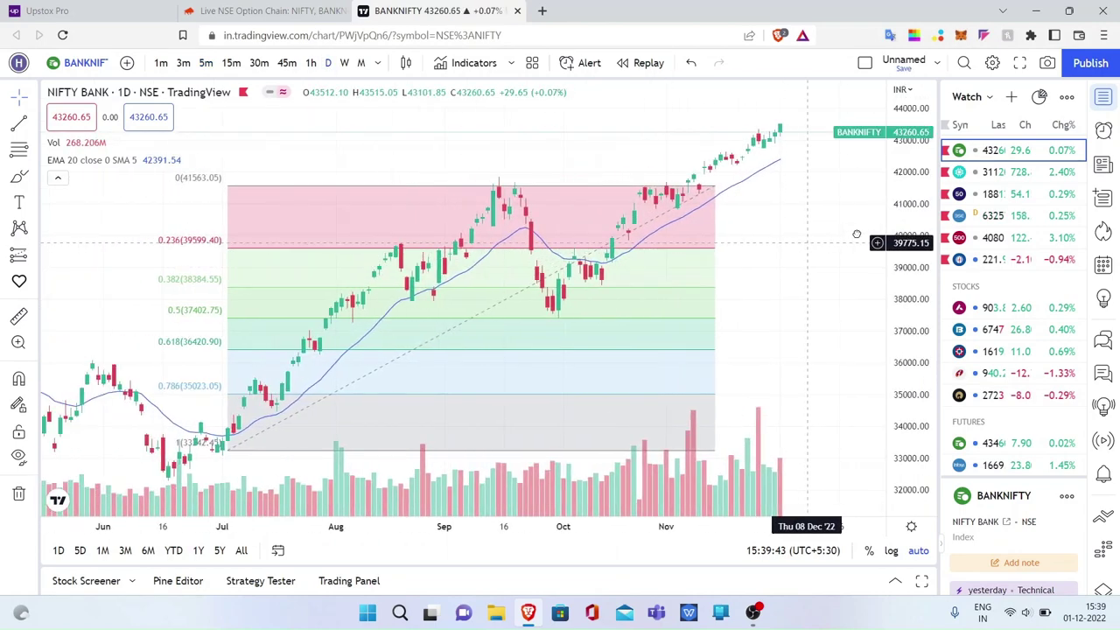
pyautogui.moveTo(558, 159); pyautogui.dragTo(594, 158)
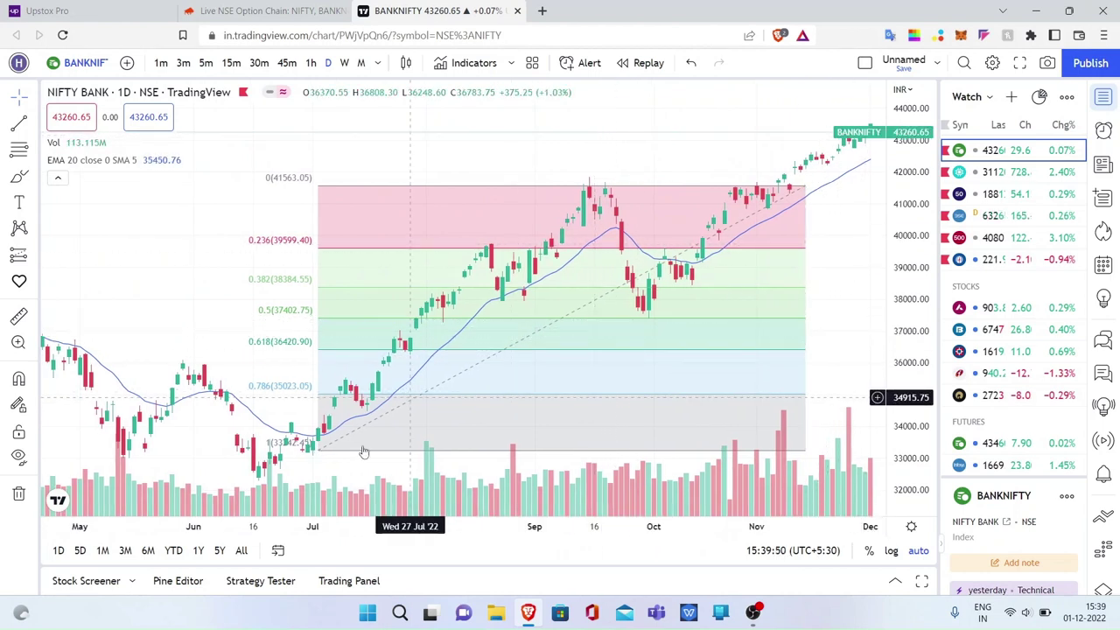
pyautogui.click(35, 178)
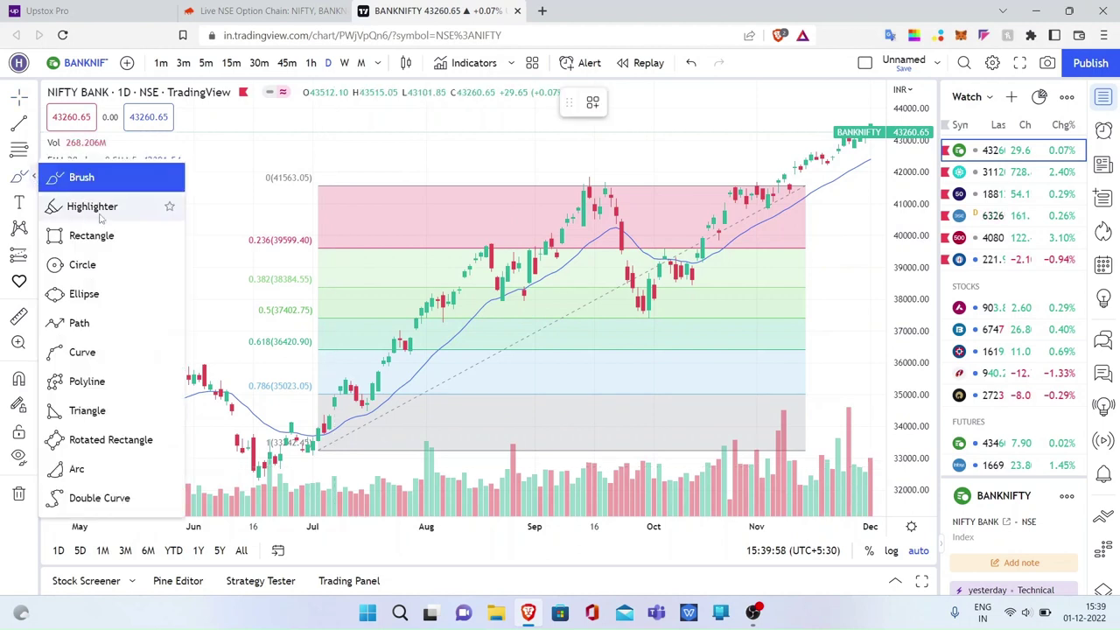
pyautogui.click(91, 185)
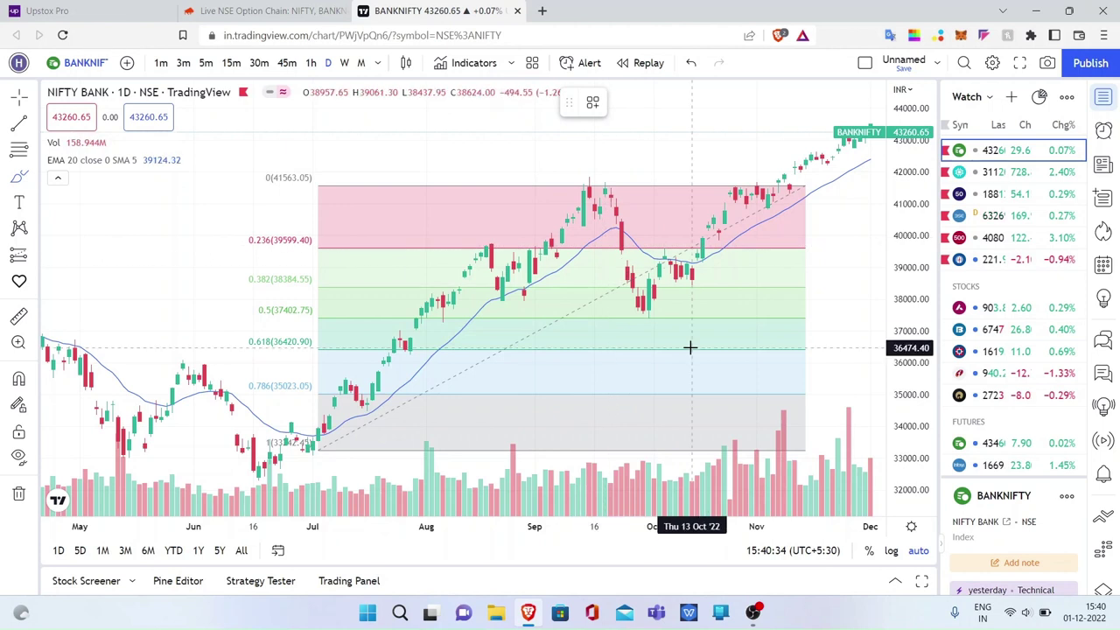
# Draw a brush loop around the early-October low and make it red at 3px width.
pyautogui.moveTo(655, 300)
pyautogui.mouseDown()
pyautogui.moveTo(636, 310)
pyautogui.moveTo(674, 320)
pyautogui.moveTo(667, 298)
pyautogui.mouseUp()
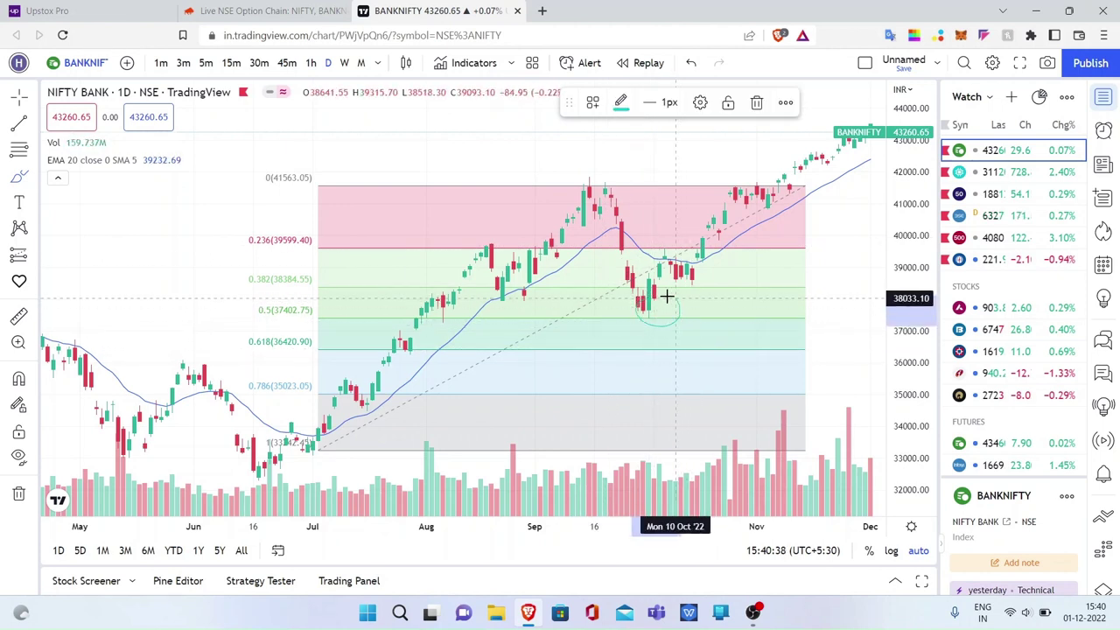
pyautogui.click(622, 103)
pyautogui.click(620, 150)
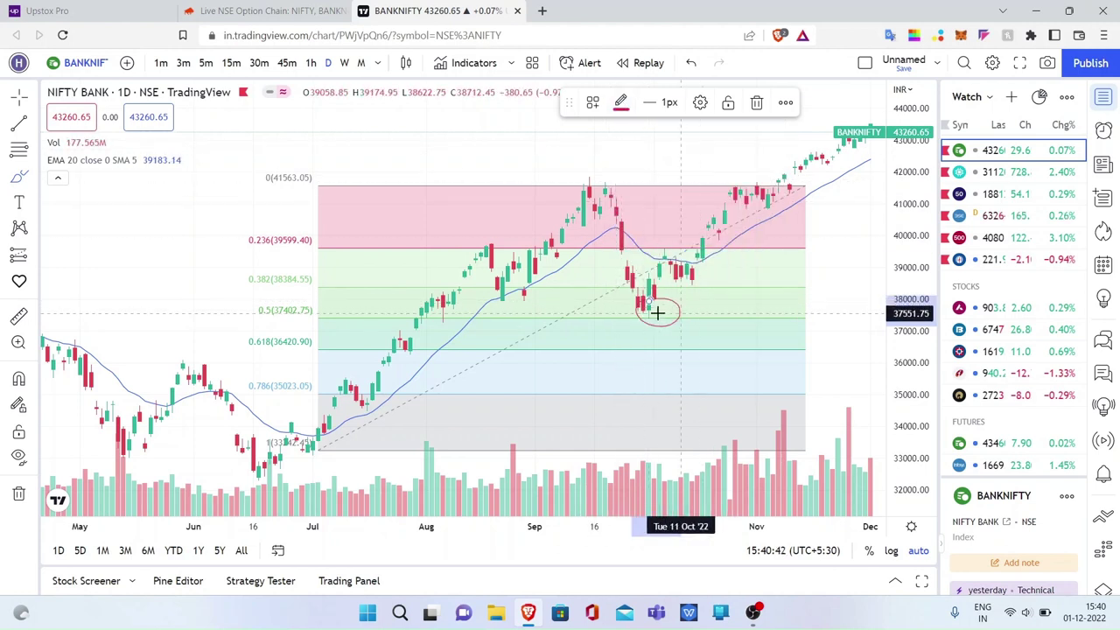
pyautogui.click(668, 101)
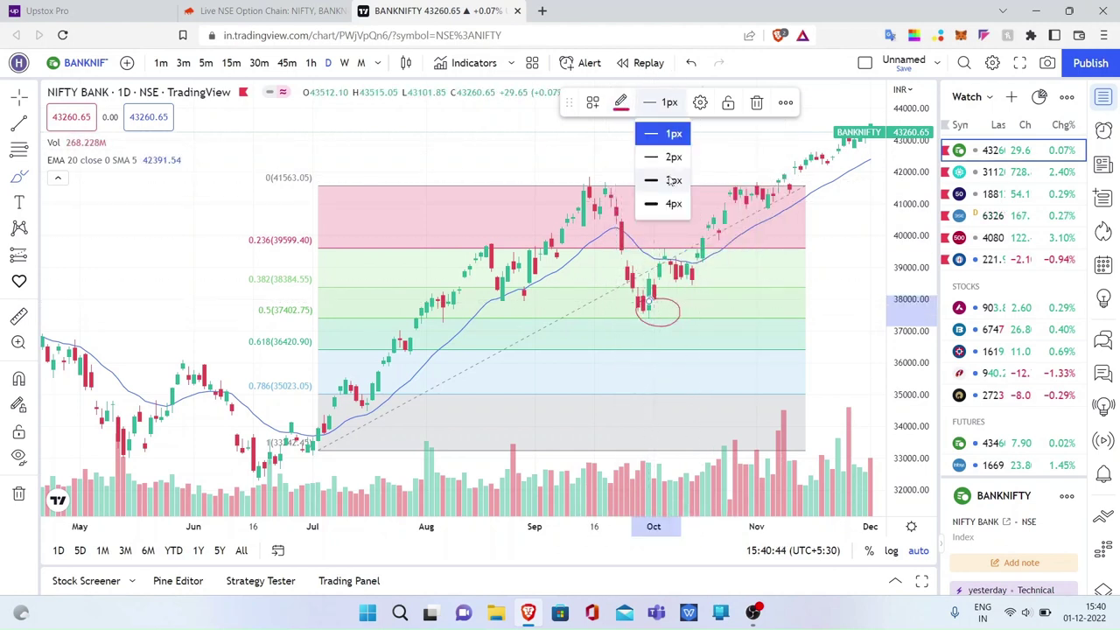
pyautogui.click(668, 179)
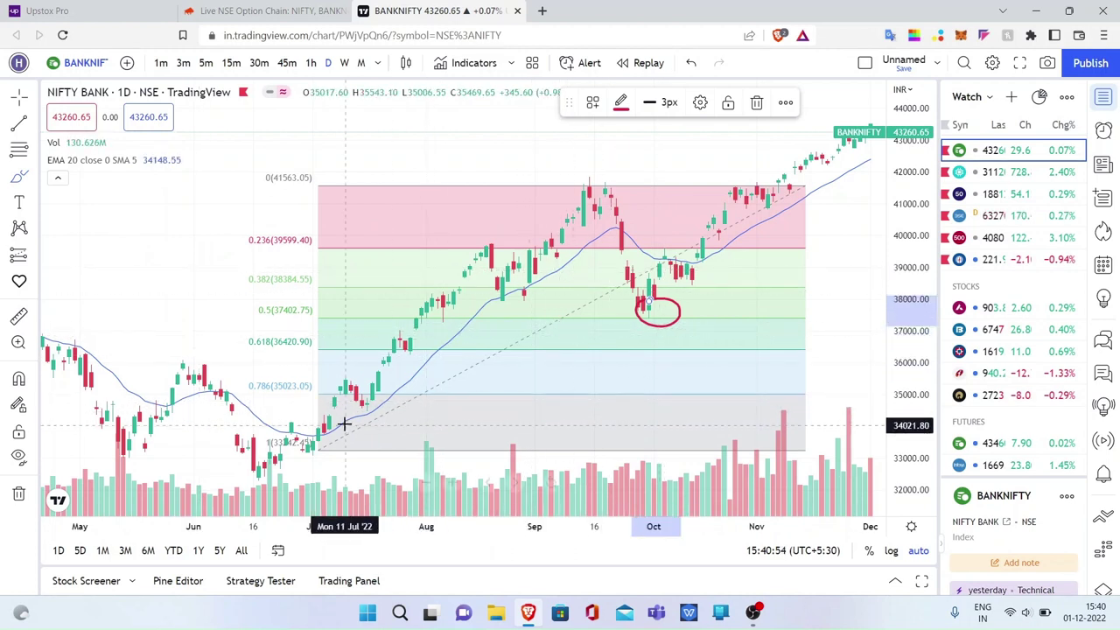
# Write A under the July low, B above the September high, C by the October low; delete a stray stroke.
pyautogui.moveTo(321, 447); pyautogui.dragTo(329, 470)
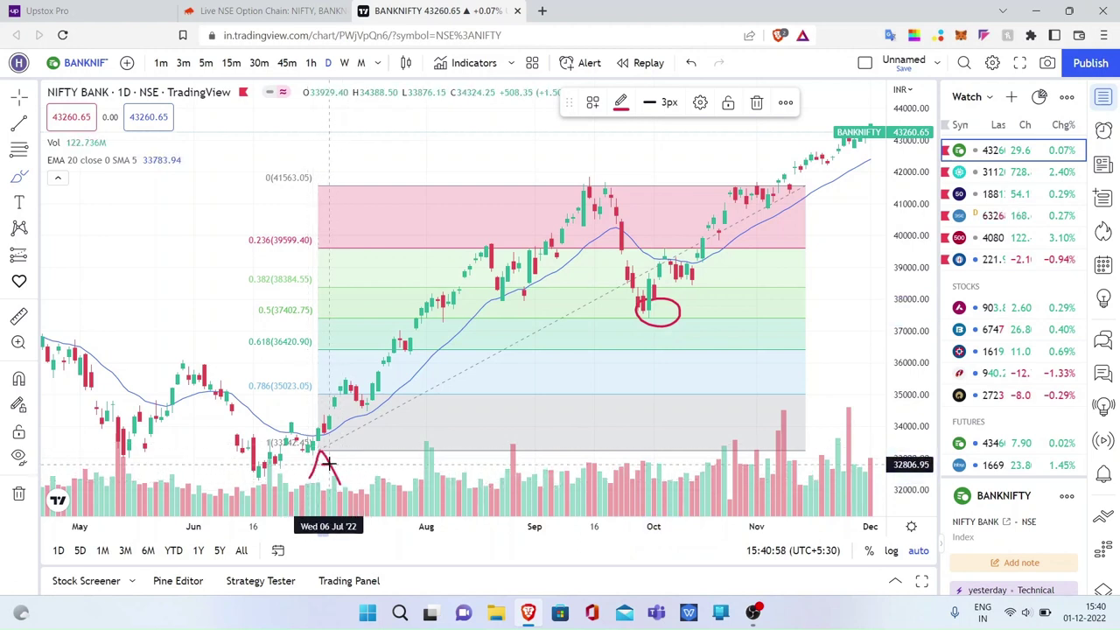
pyautogui.moveTo(588, 160); pyautogui.dragTo(598, 184)
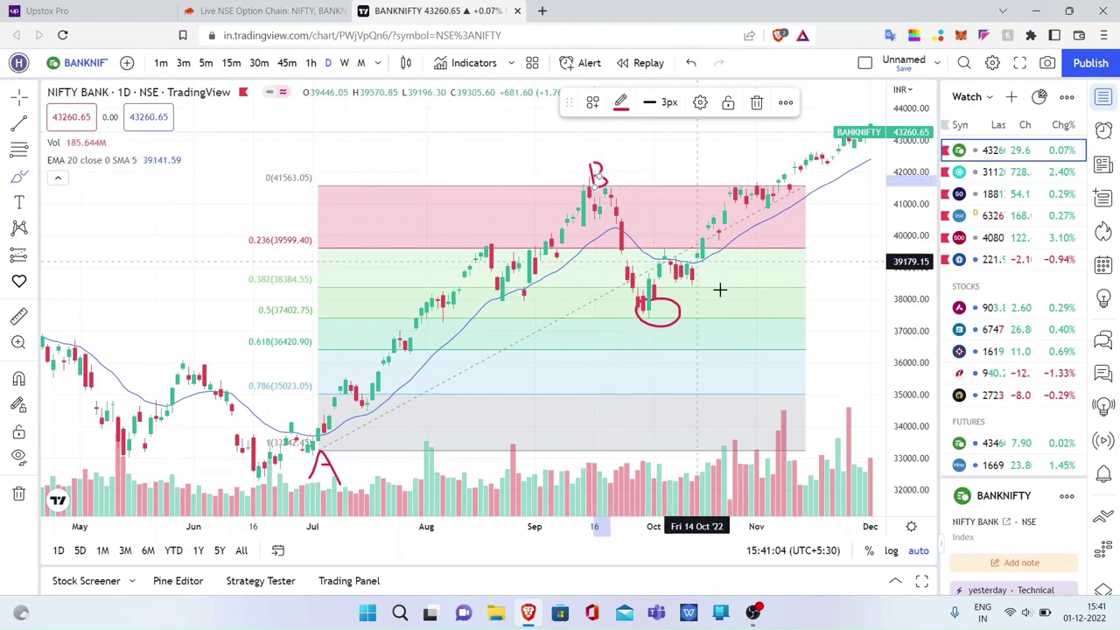
pyautogui.moveTo(692, 307)
pyautogui.mouseDown()
pyautogui.moveTo(680, 317)
pyautogui.moveTo(701, 321)
pyautogui.mouseUp()
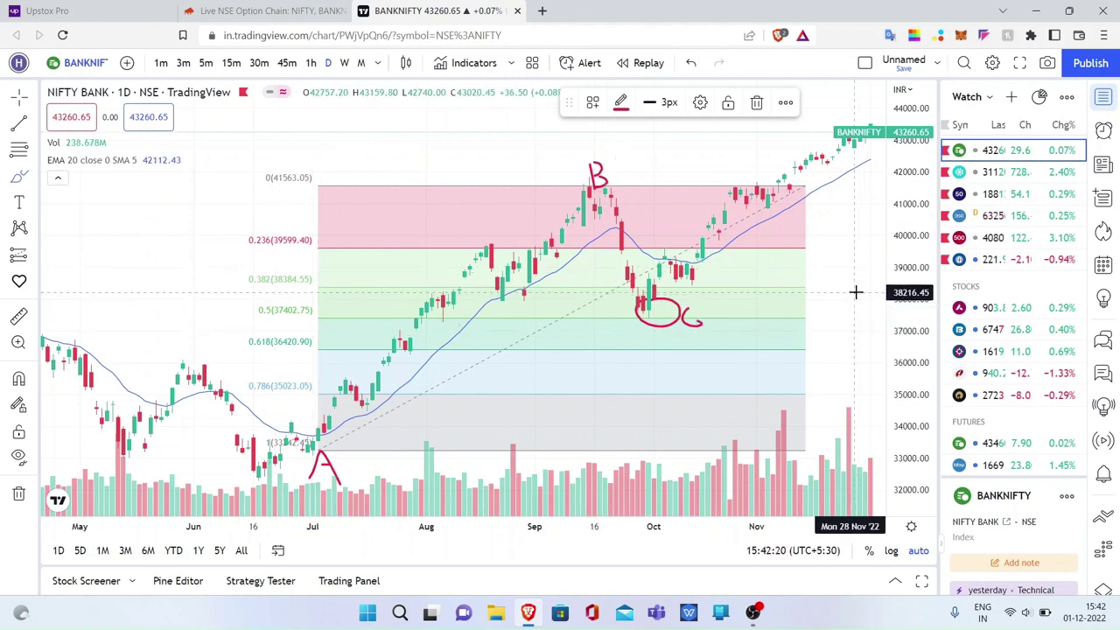
pyautogui.moveTo(840, 245); pyautogui.dragTo(722, 282)
pyautogui.click(756, 103)
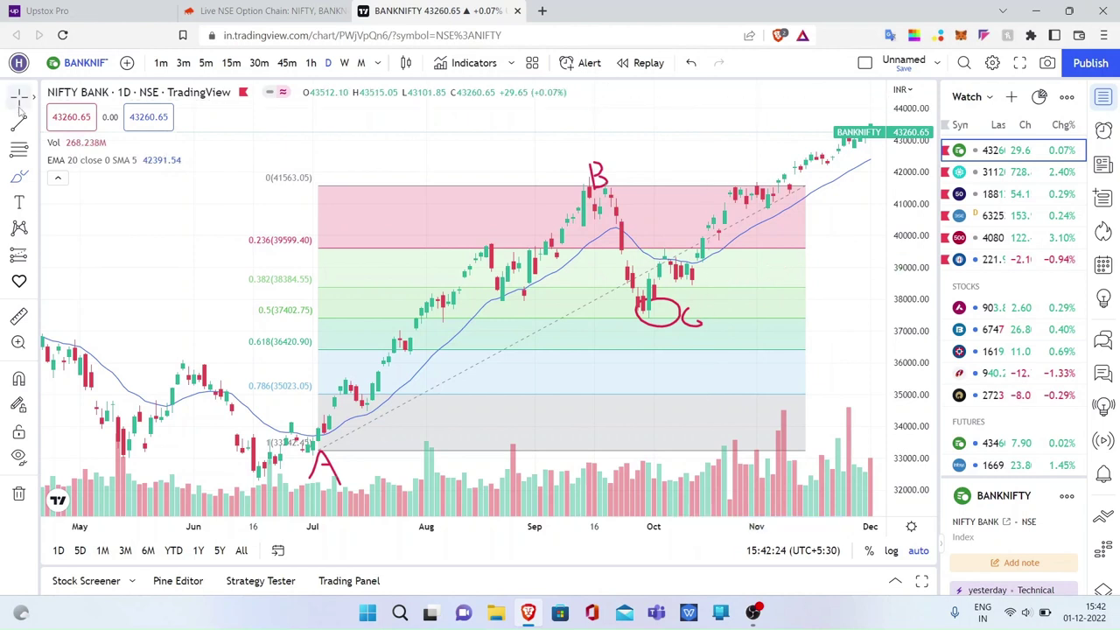
# Pan the chart to free space on the right and brush a letter D above the latest candles.
pyautogui.moveTo(776, 257); pyautogui.dragTo(691, 268)
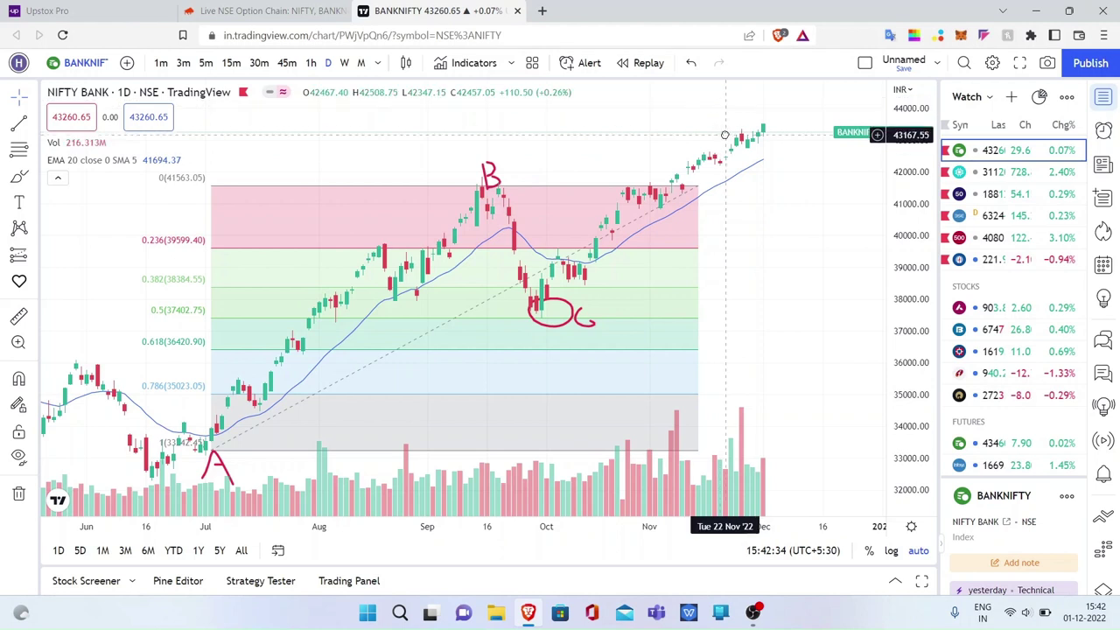
pyautogui.click(19, 176)
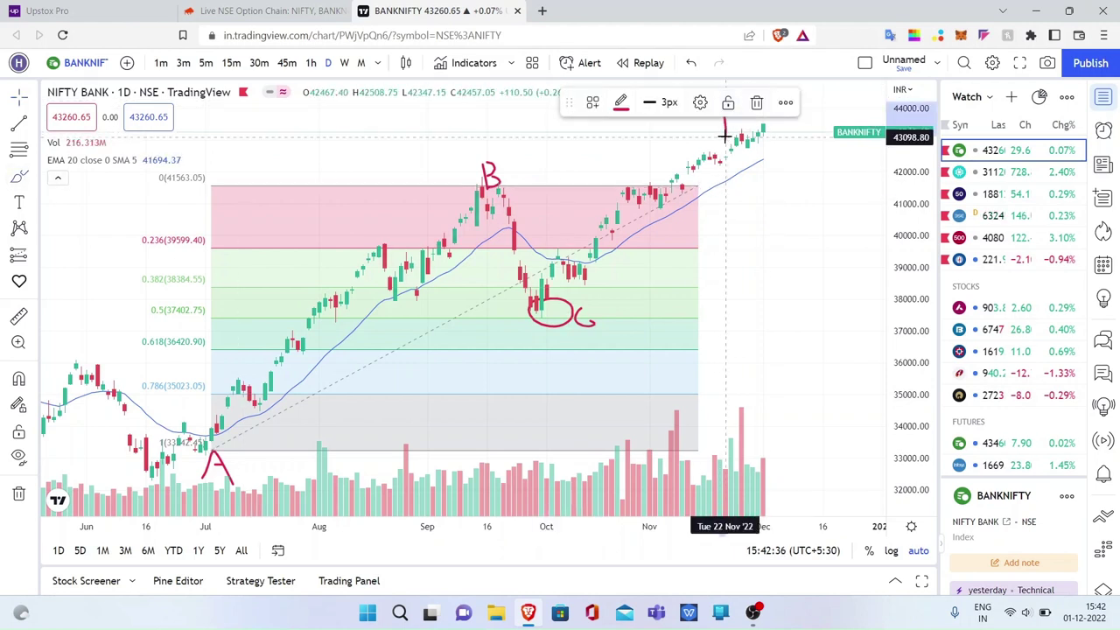
pyautogui.moveTo(722, 105); pyautogui.dragTo(728, 138)
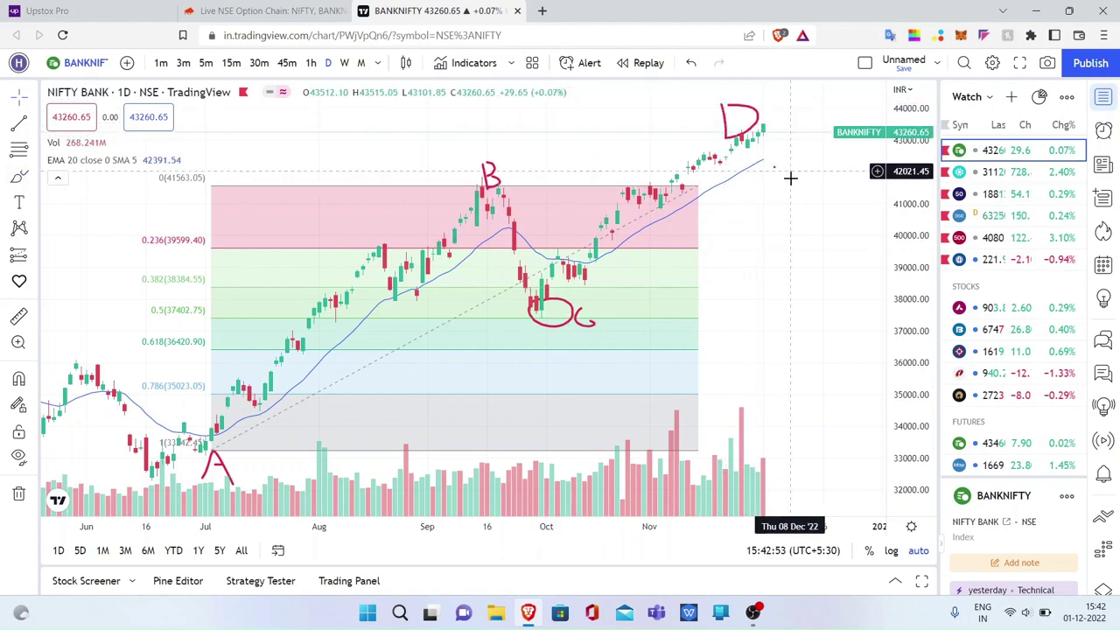